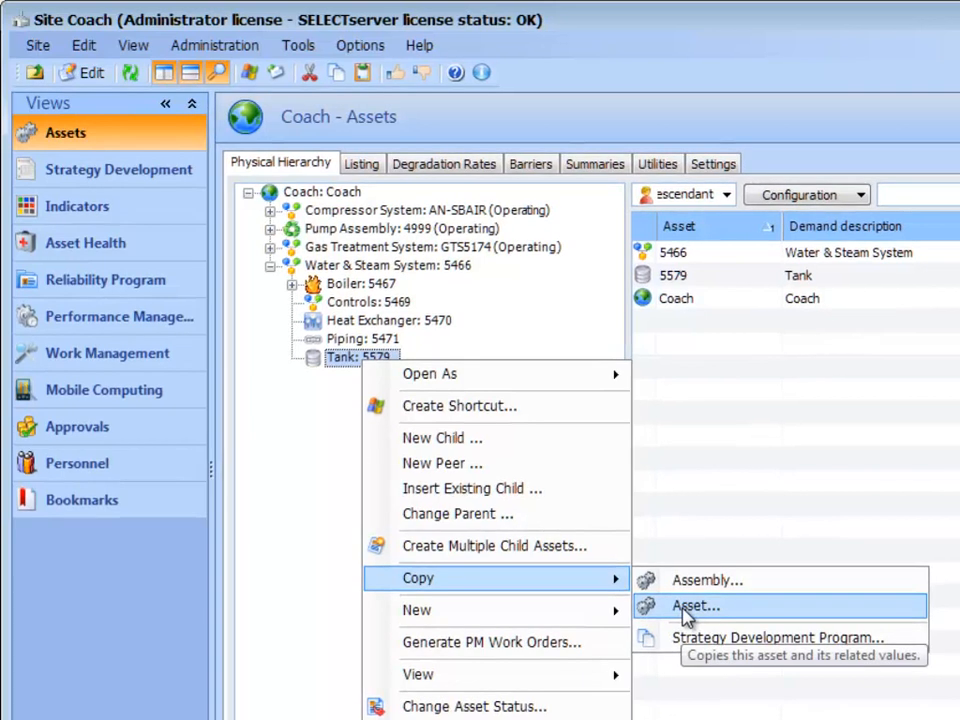
# Make one copy of the Tank 5579 asset at site Coach under parent asset 5466, Water & Steam System.
pyautogui.click(687, 610)
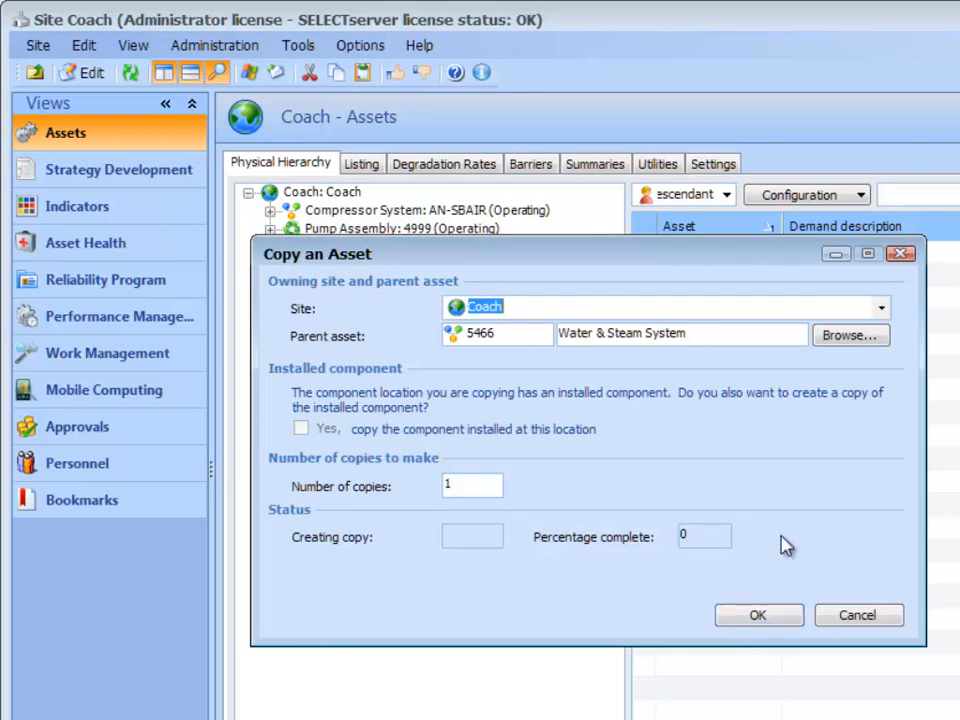
pyautogui.click(859, 340)
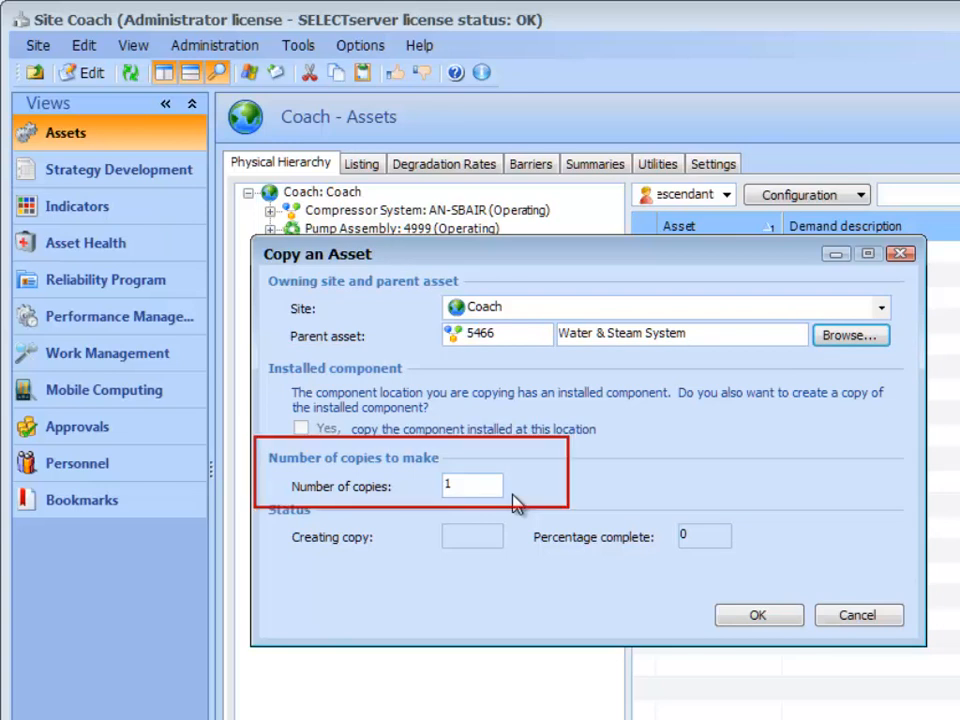
pyautogui.click(755, 616)
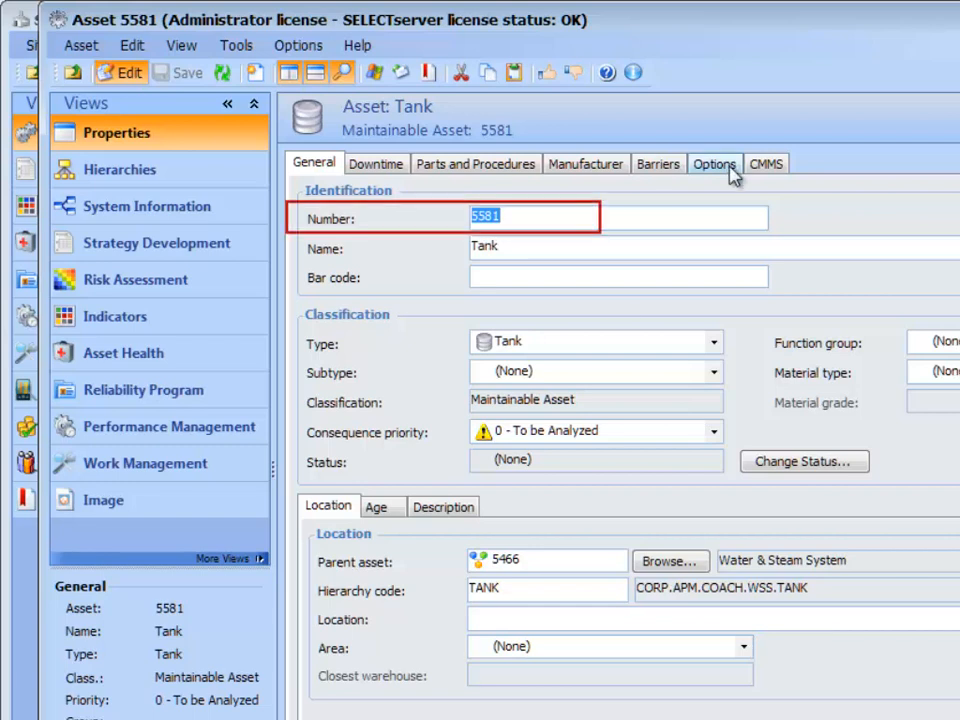
# Enter serial number T-7783 in the copied tank's manufacturer details, save the asset and close its record.
pyautogui.click(590, 164)
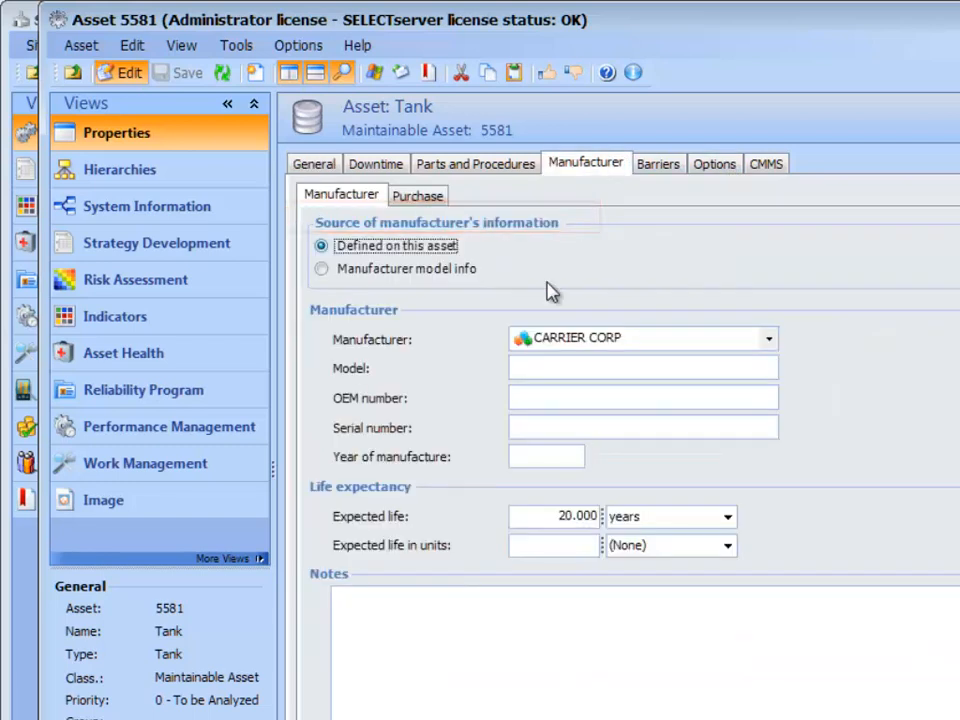
pyautogui.click(418, 198)
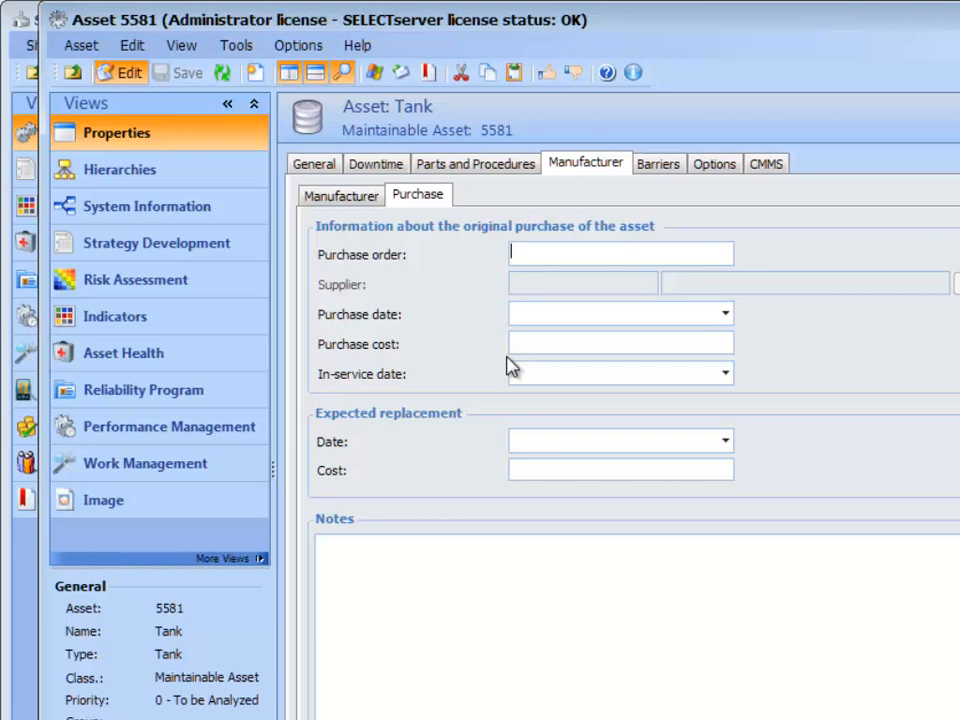
pyautogui.click(314, 196)
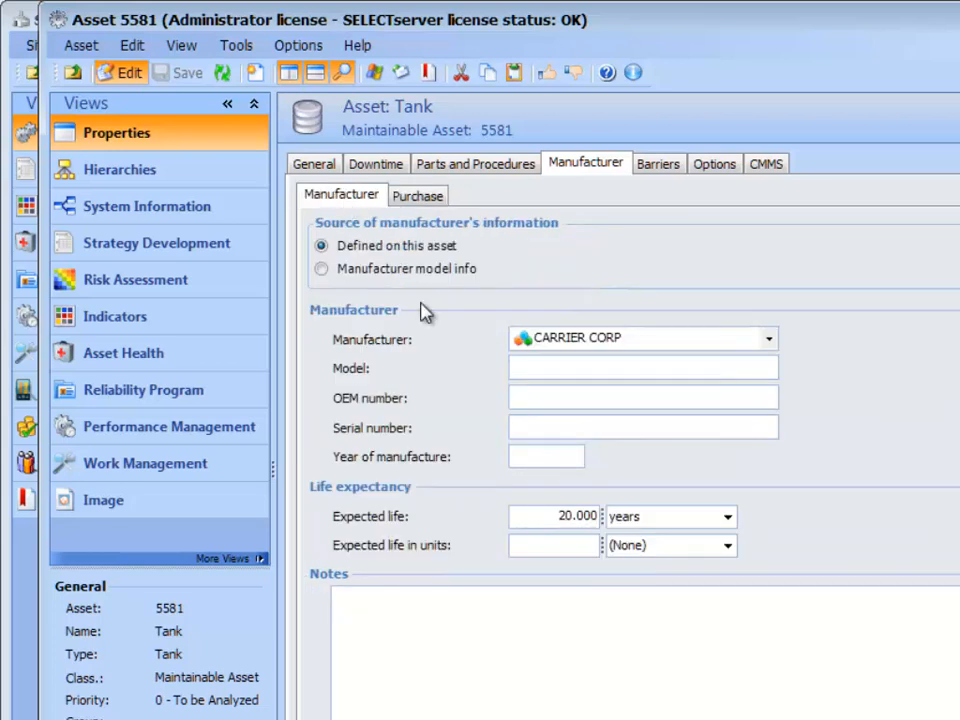
pyautogui.click(519, 424)
pyautogui.write('T17783')
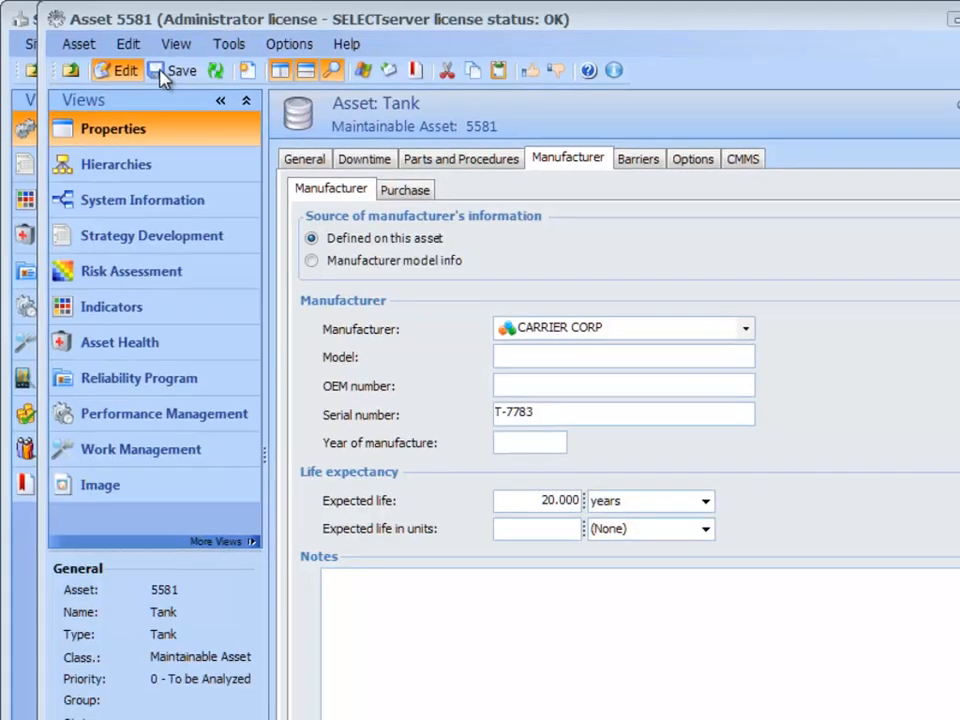
pyautogui.click(166, 78)
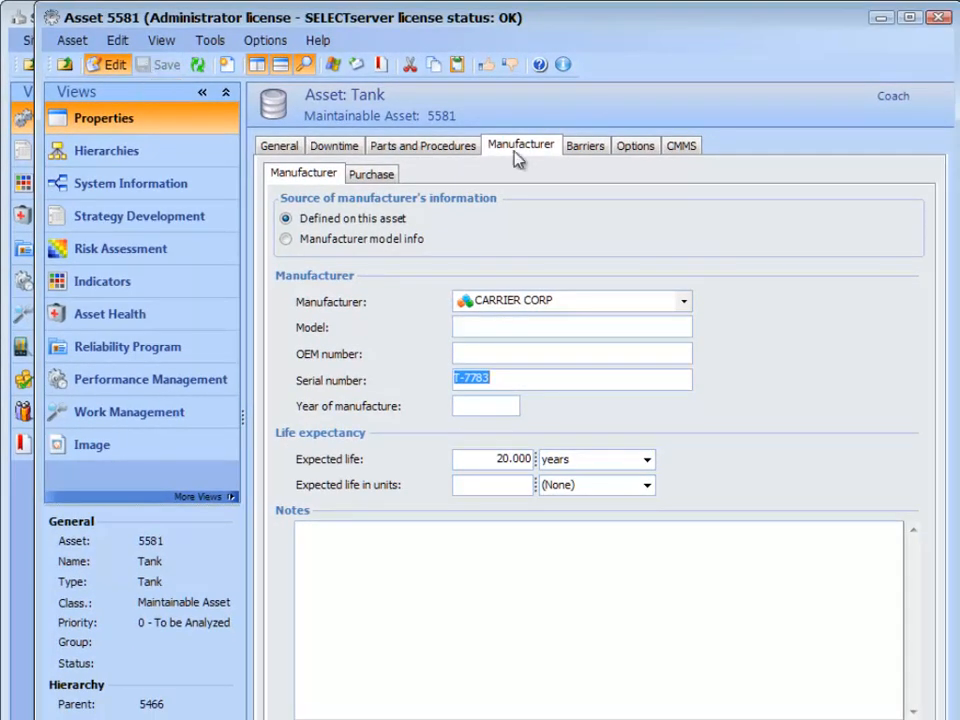
pyautogui.click(941, 18)
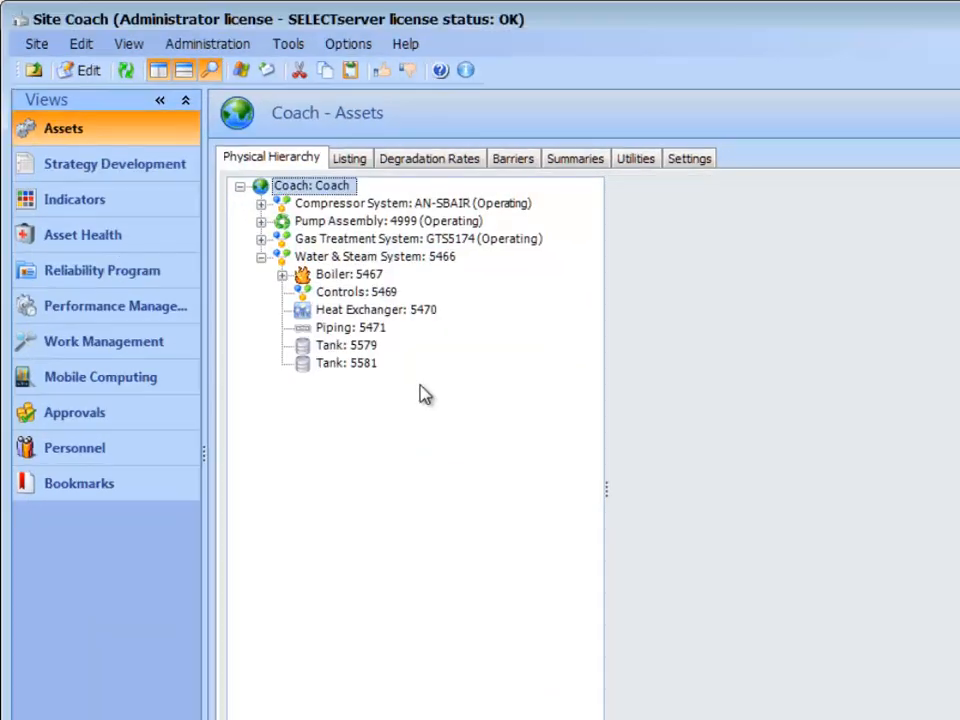
# Copy Drive Assembly 5000 as an assembly once, at site Coach under parent 4999, Pump Assembly.
pyautogui.click(260, 221)
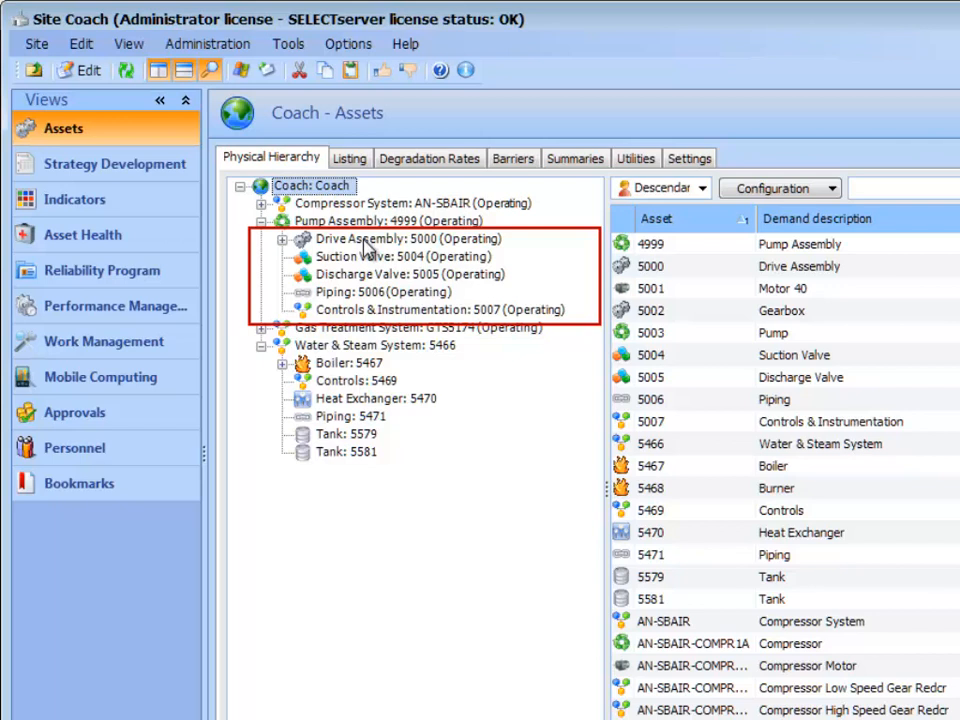
pyautogui.rightClick(379, 241)
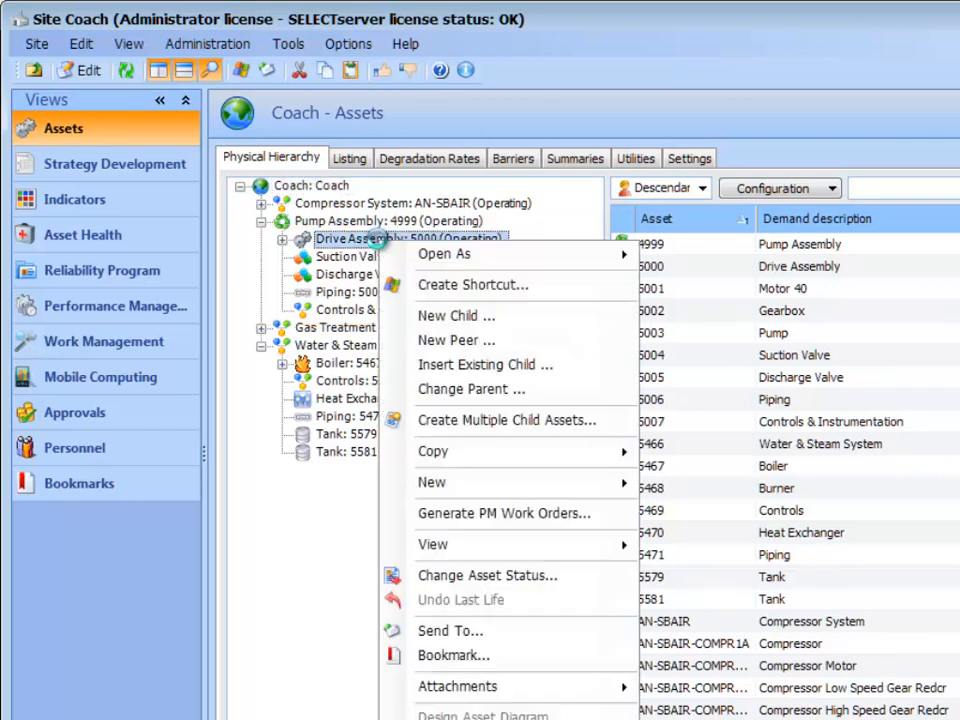
pyautogui.moveTo(456, 454)
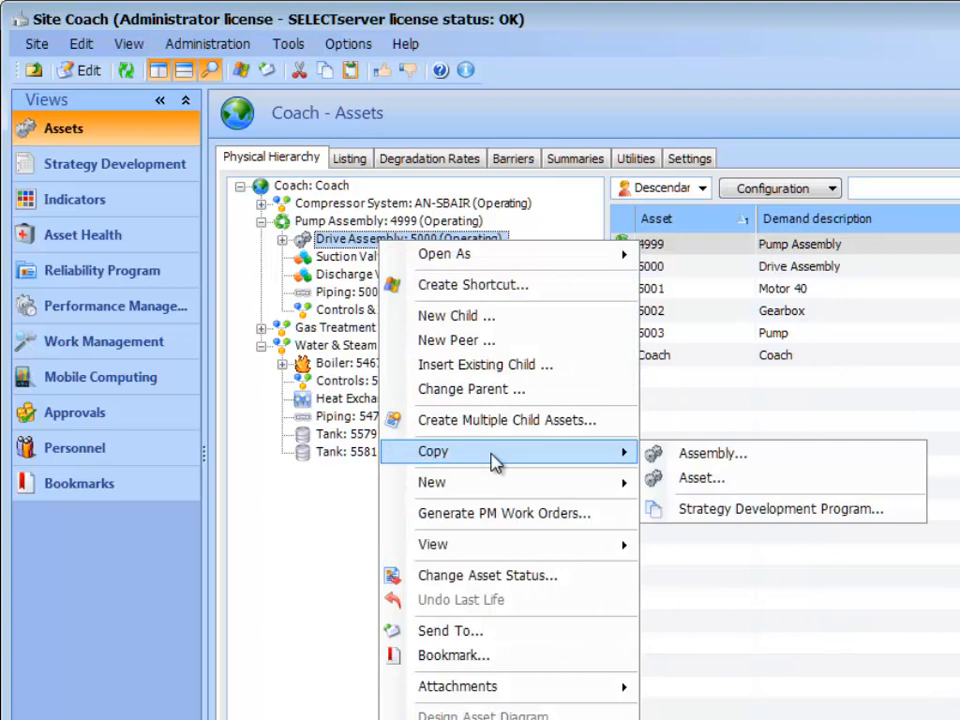
pyautogui.click(712, 462)
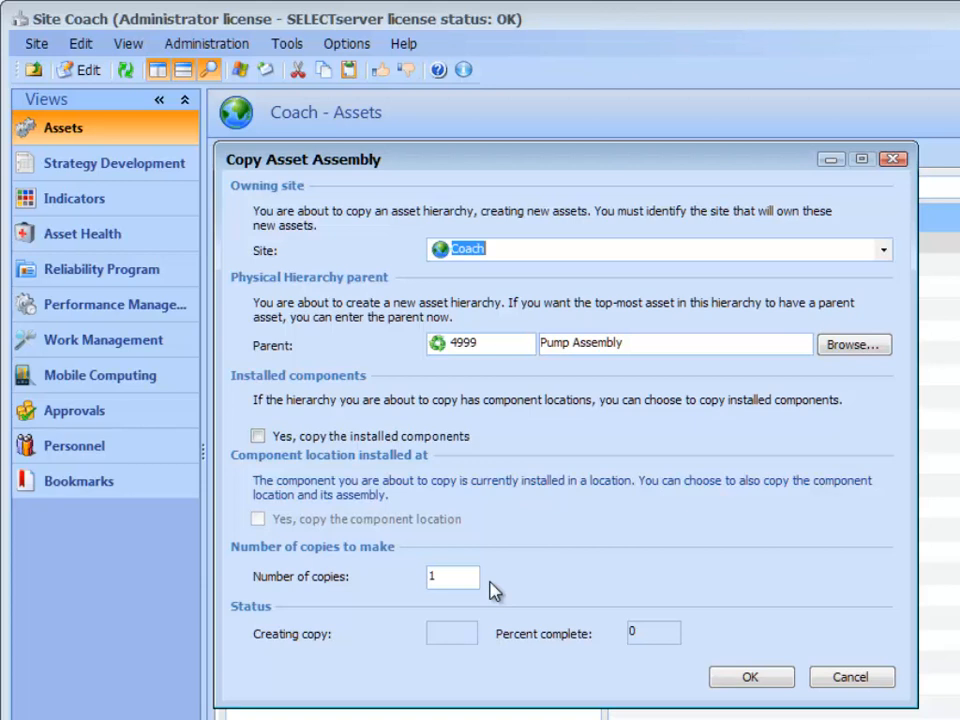
pyautogui.click(746, 677)
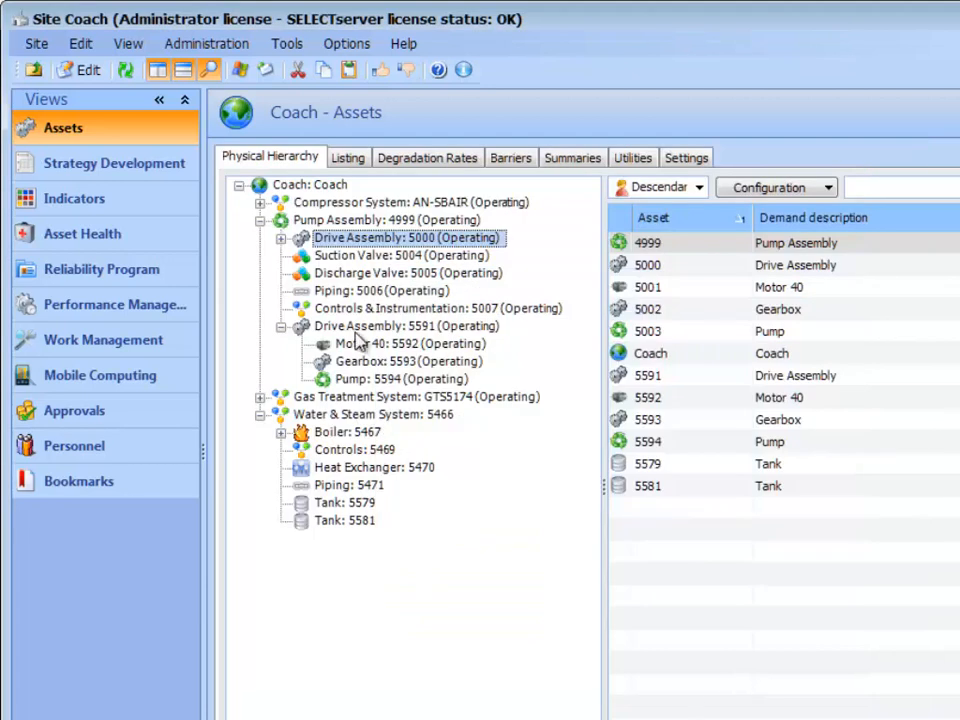
# Rename the copied Drive Assembly 5591 as "Drive Assembly #2" and save it.
pyautogui.click(356, 328)
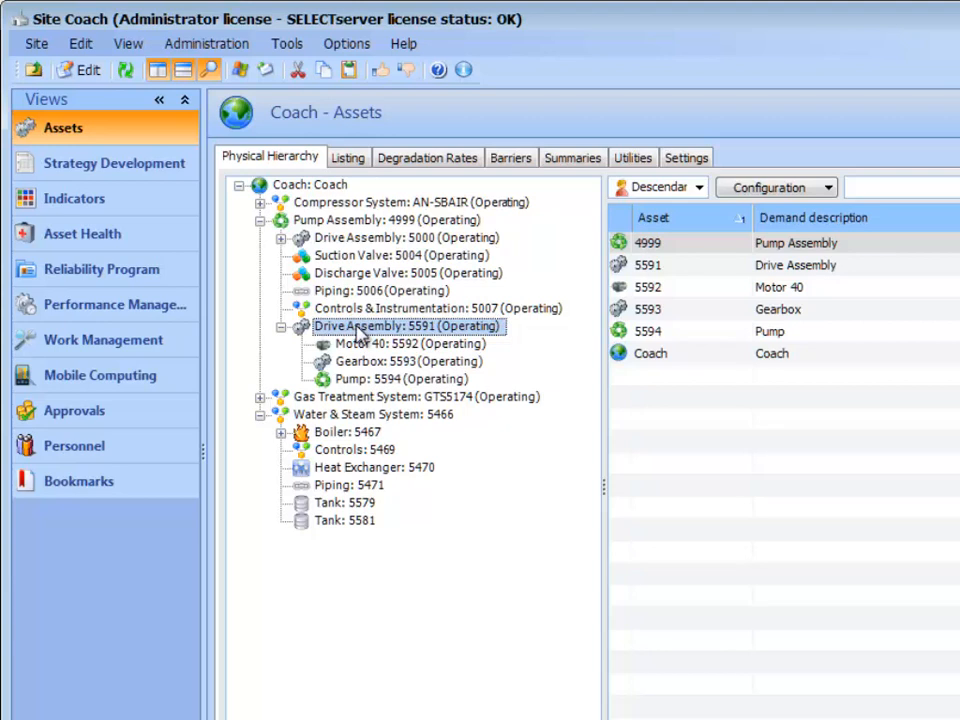
pyautogui.doubleClick(356, 328)
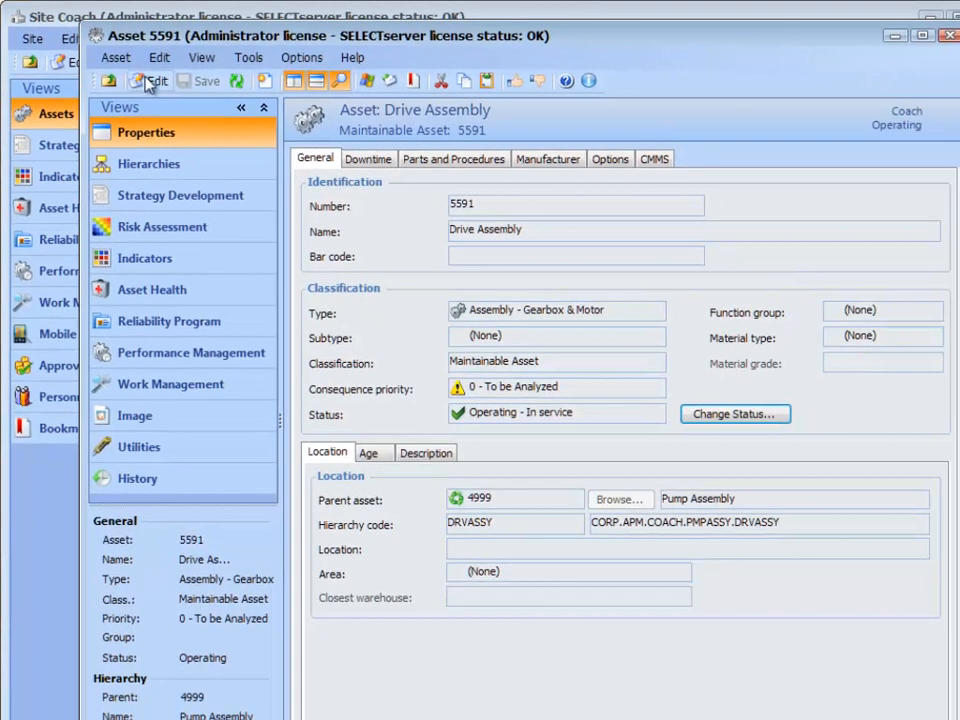
pyautogui.click(148, 85)
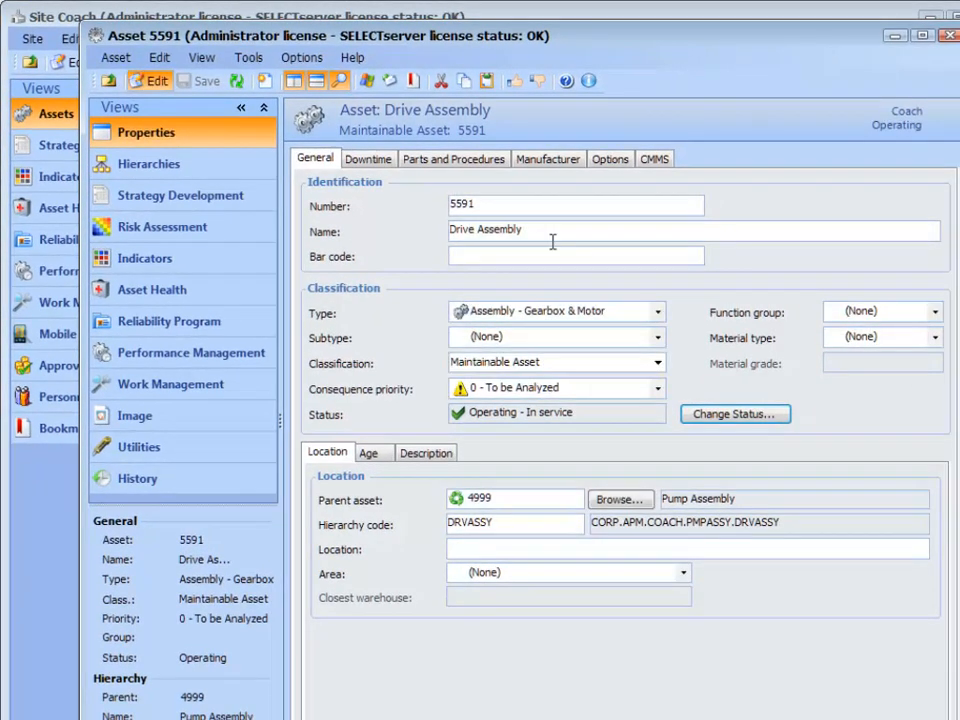
pyautogui.write('#2')
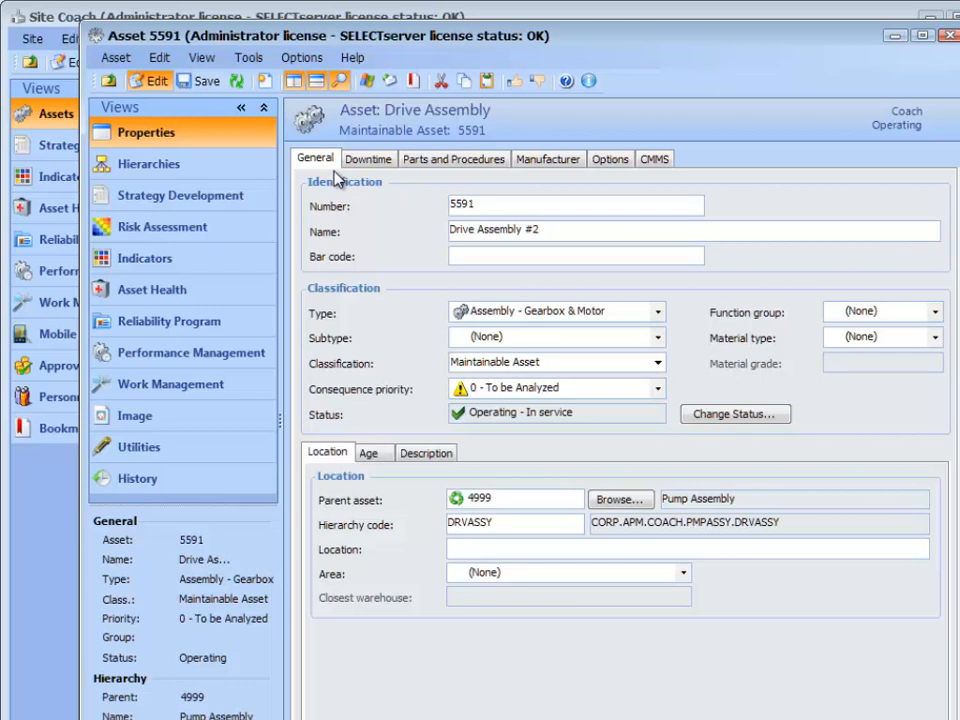
pyautogui.click(203, 80)
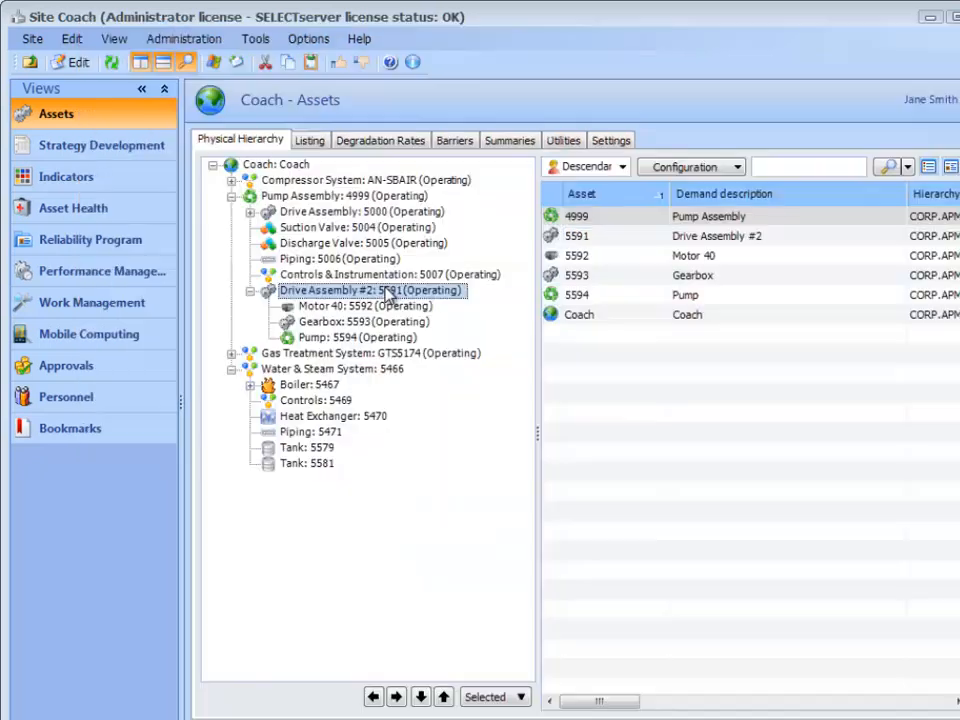
pyautogui.rightClick(390, 295)
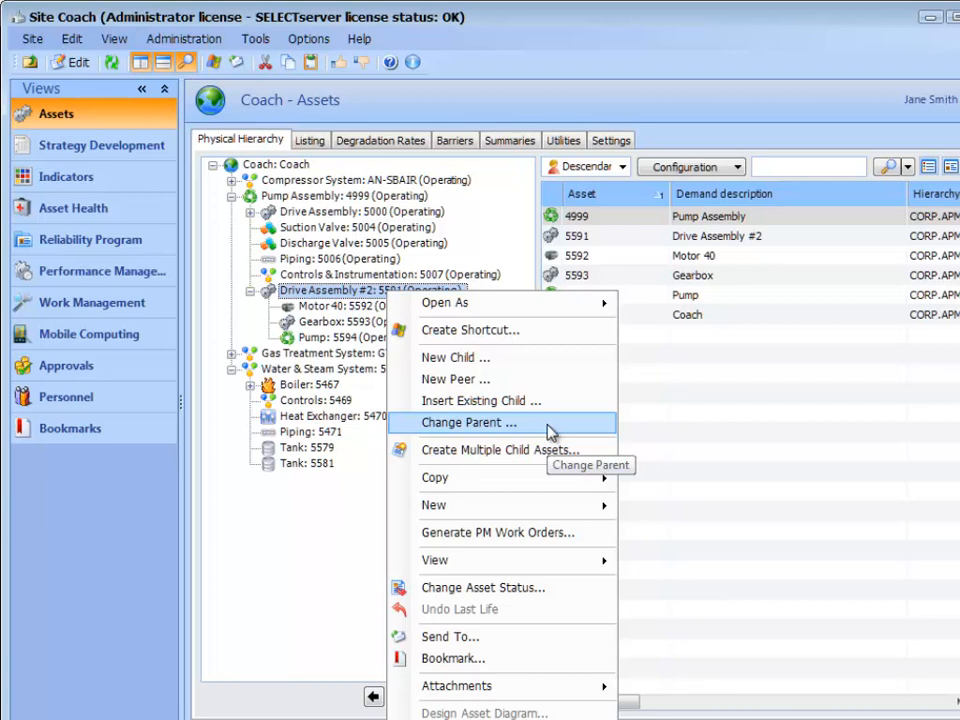
pyautogui.click(550, 432)
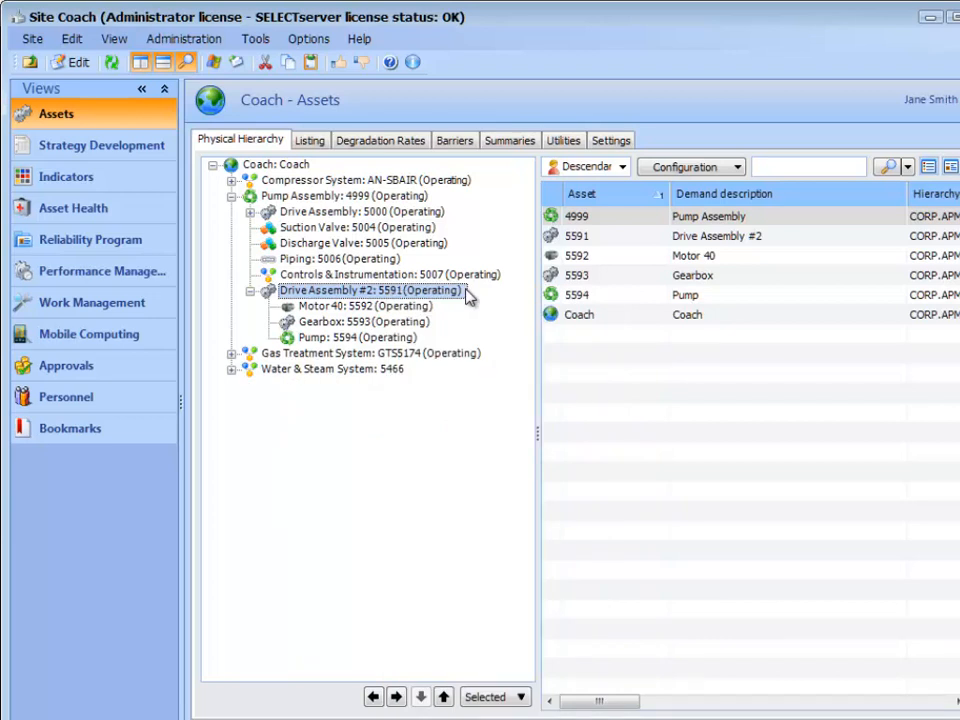
# Start creating multiple child assets under Gas Treatment System GTS5174, with 4 as the number to create.
pyautogui.click(408, 353)
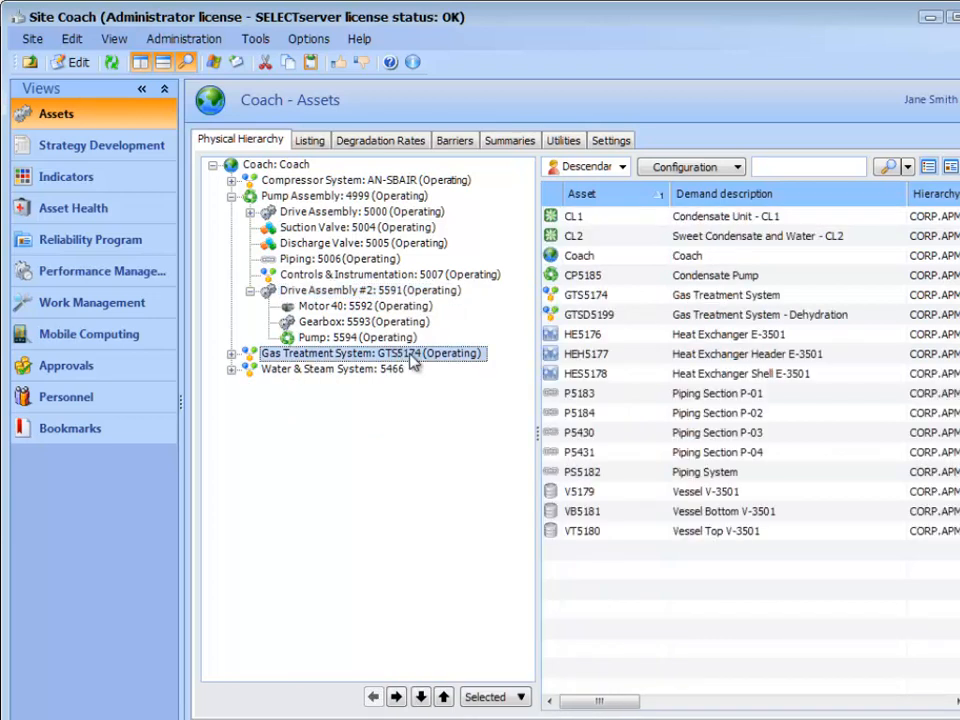
pyautogui.rightClick(411, 355)
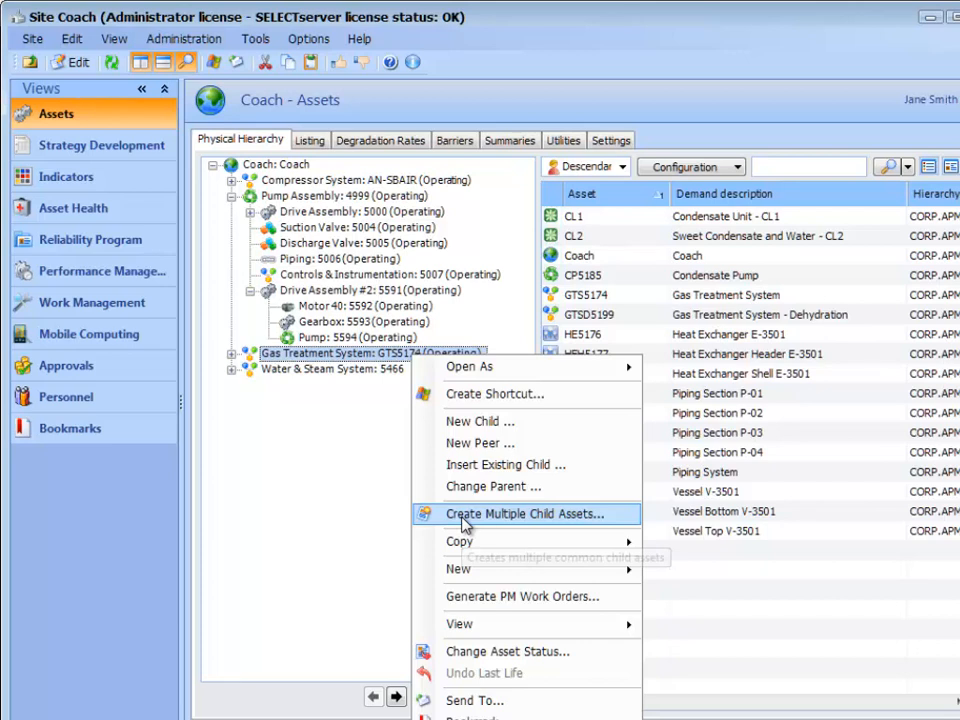
pyautogui.click(463, 516)
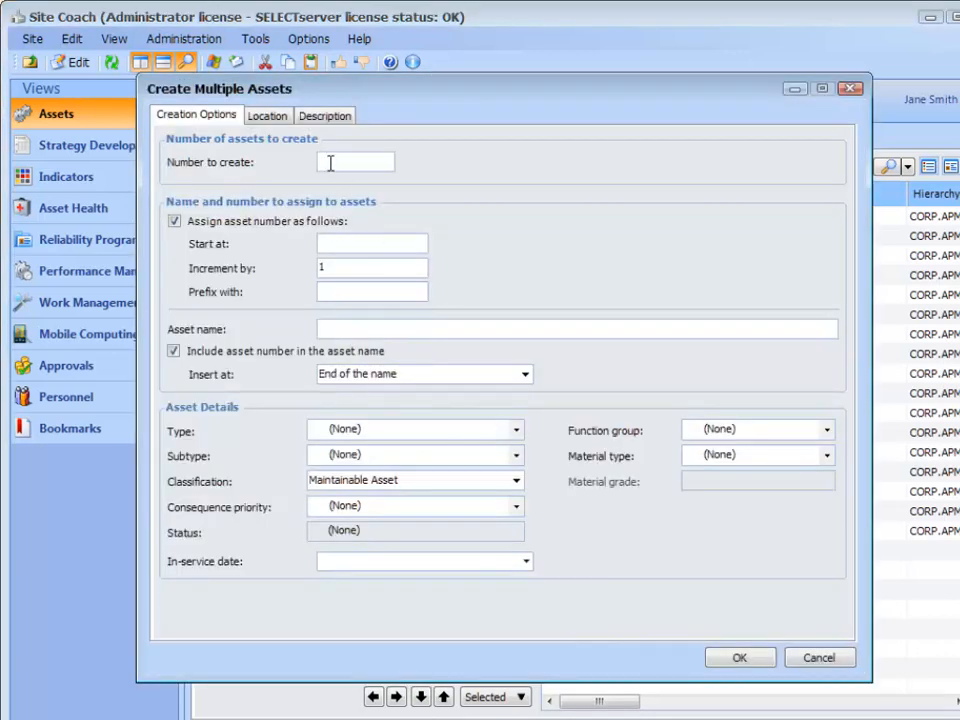
pyautogui.write('4')
pyautogui.press('Tab')
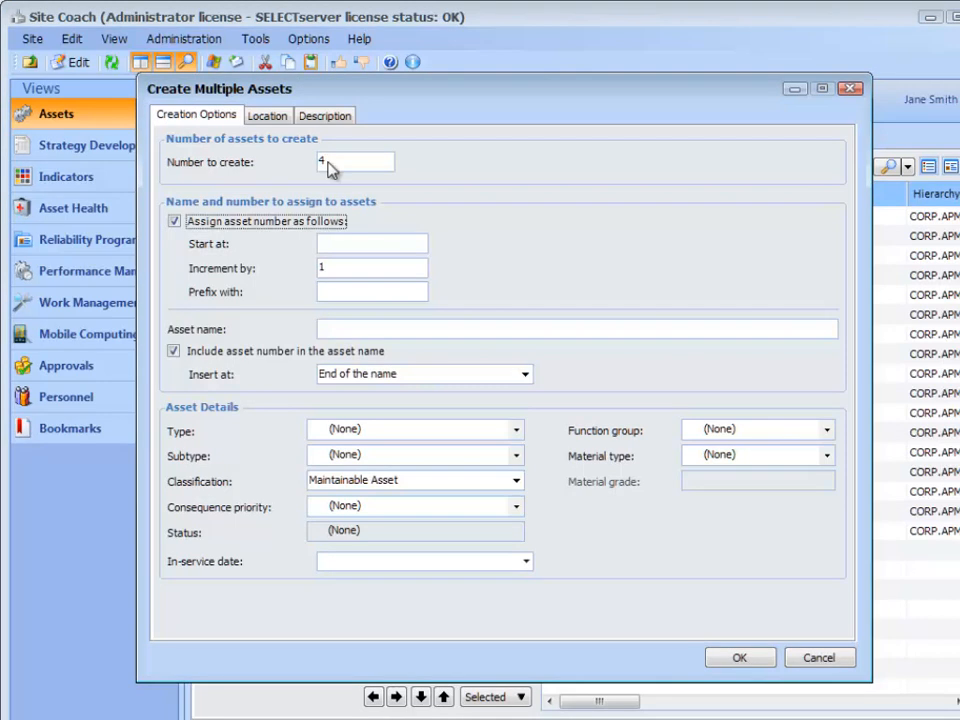
# Set the new assets' numbering to start at 1000 with the prefix M.
pyautogui.click(335, 243)
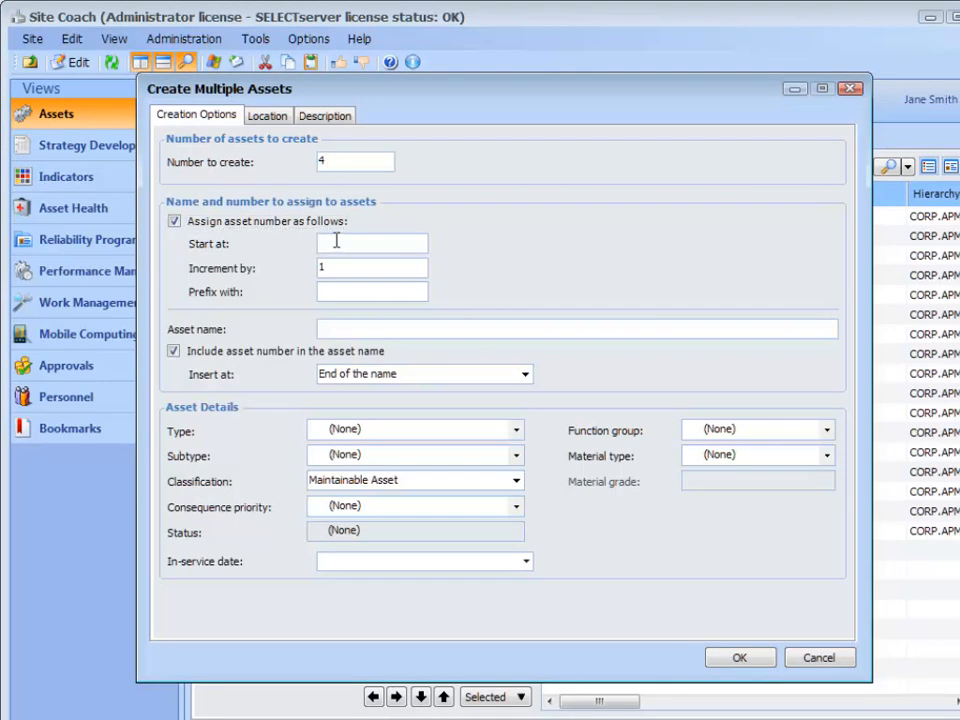
pyautogui.write('1000')
pyautogui.press('Tab')
pyautogui.press('Tab')
pyautogui.write('M')
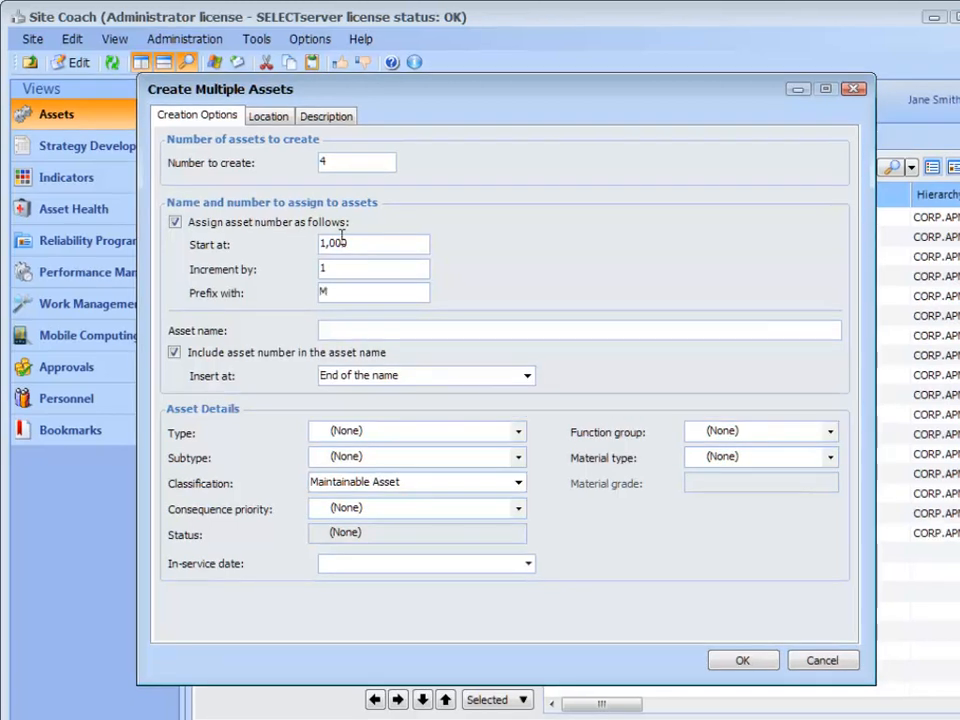
pyautogui.press('Tab')
pyautogui.press('Tab')
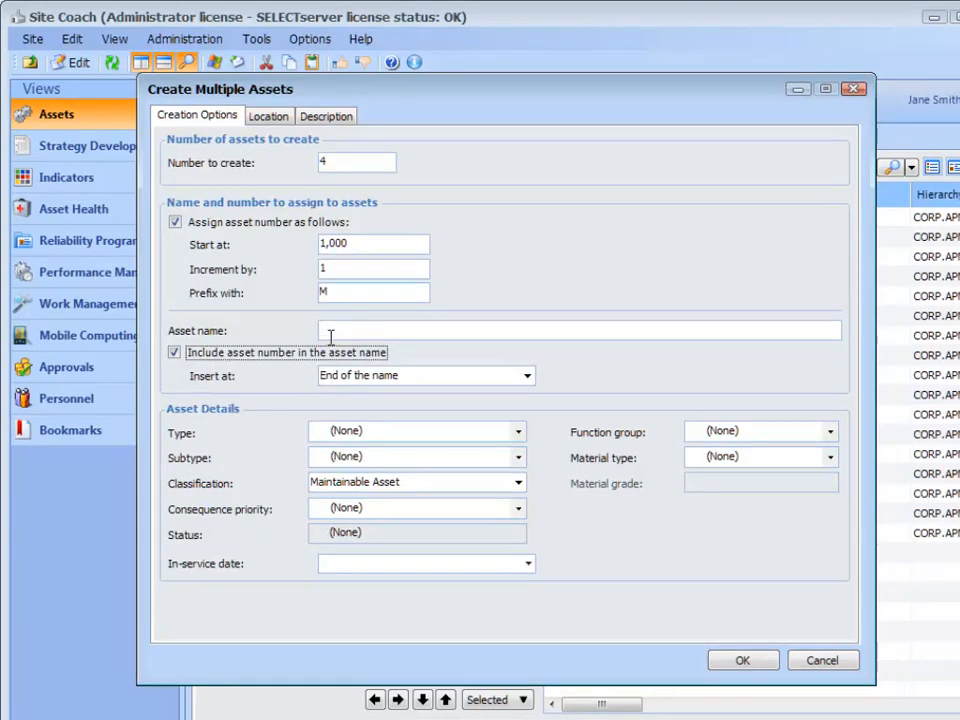
# Name the new assets "Motor" and insert the asset number at the end of the name.
pyautogui.click(330, 331)
pyautogui.write('Motor')
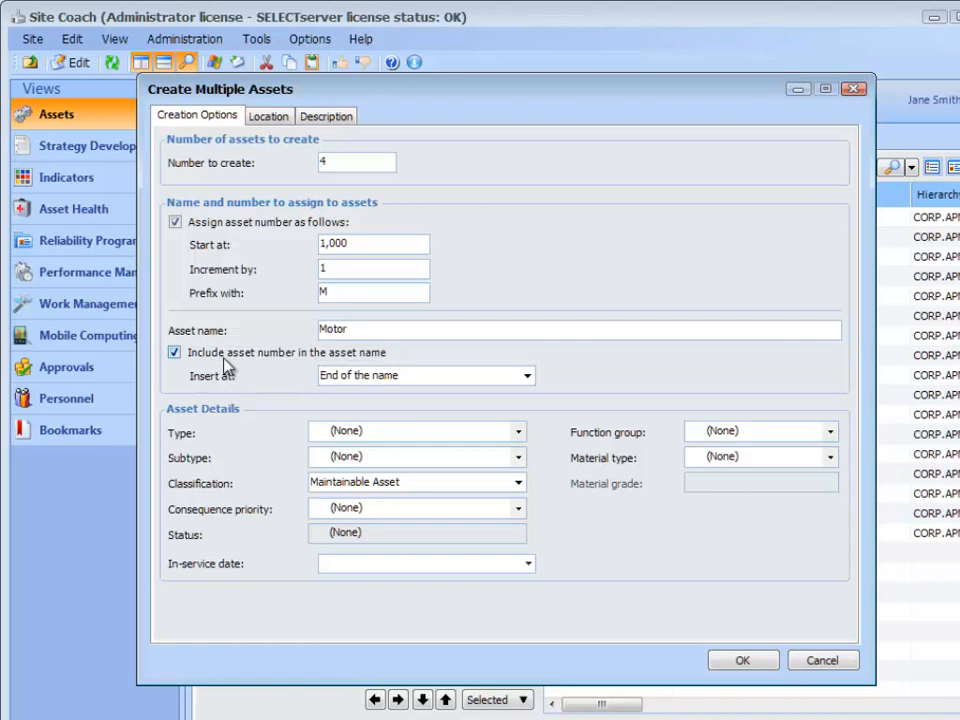
pyautogui.click(526, 378)
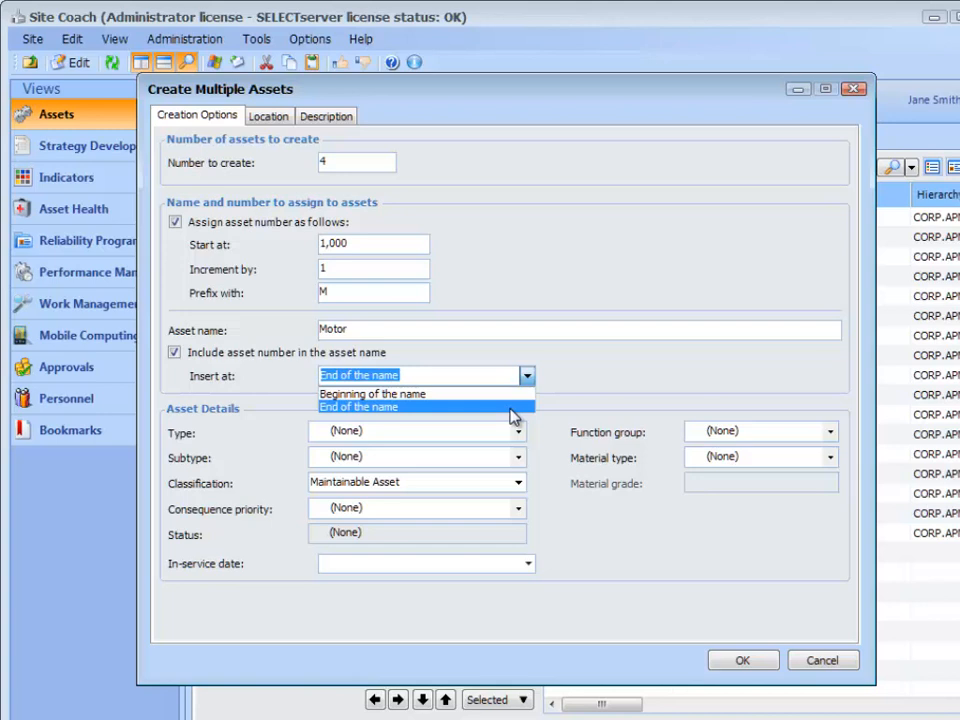
pyautogui.click(510, 408)
# Set the asset type of the new child assets to Motor.
pyautogui.click(516, 431)
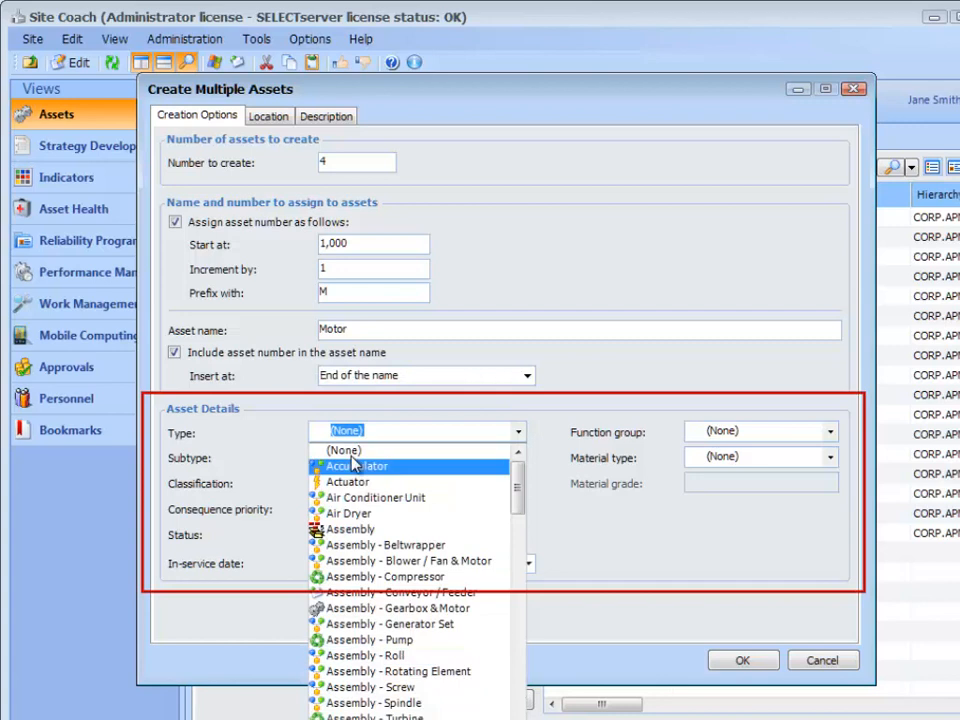
pyautogui.write('M')
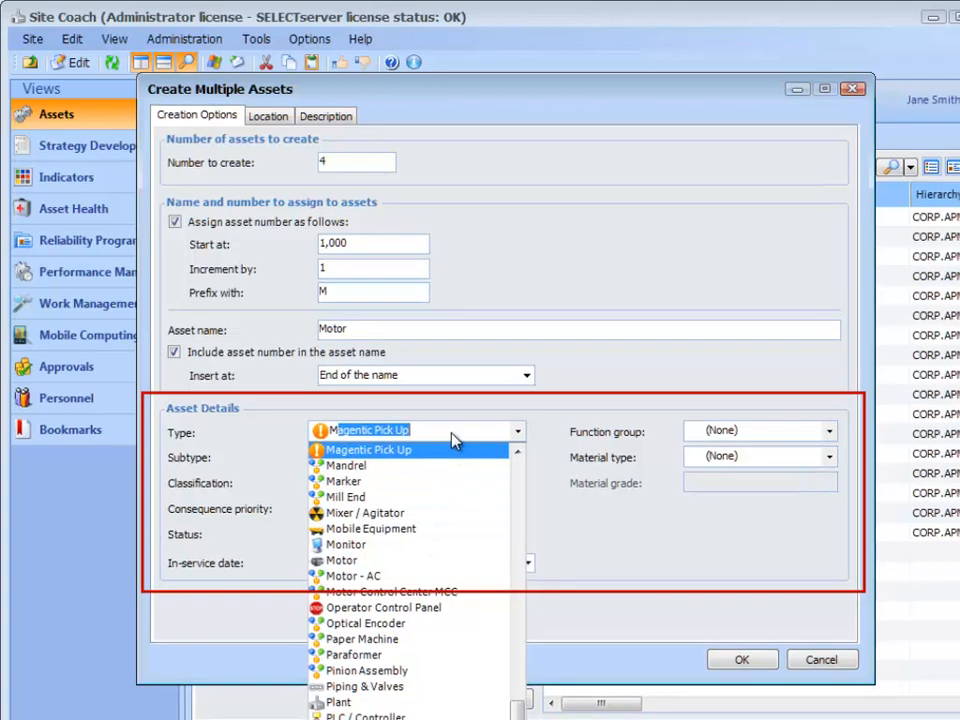
pyautogui.write('otor')
pyautogui.press('Return')
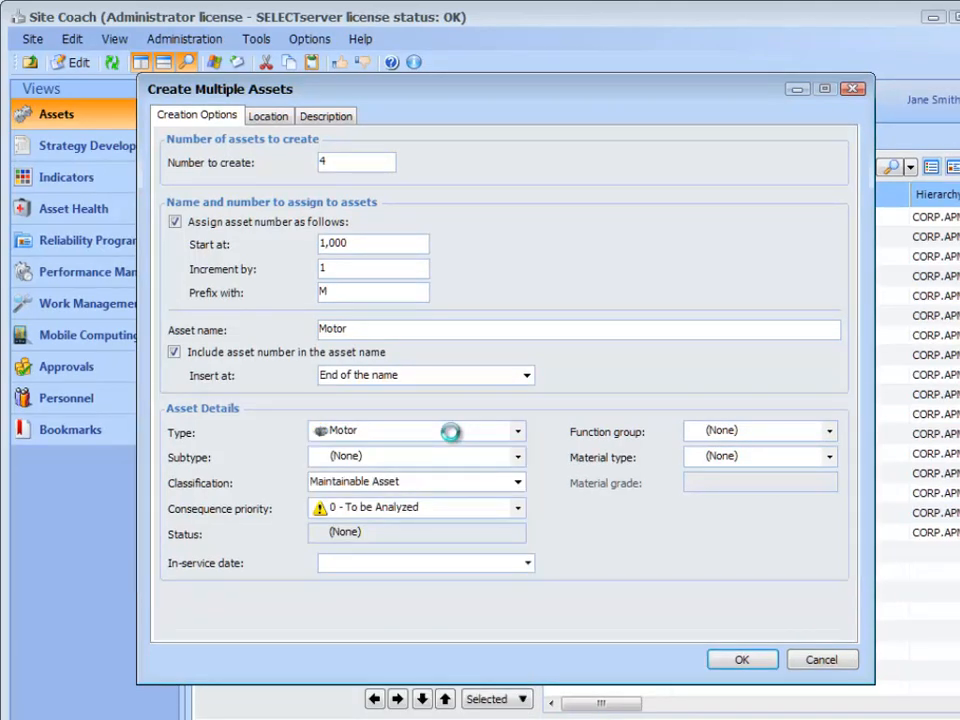